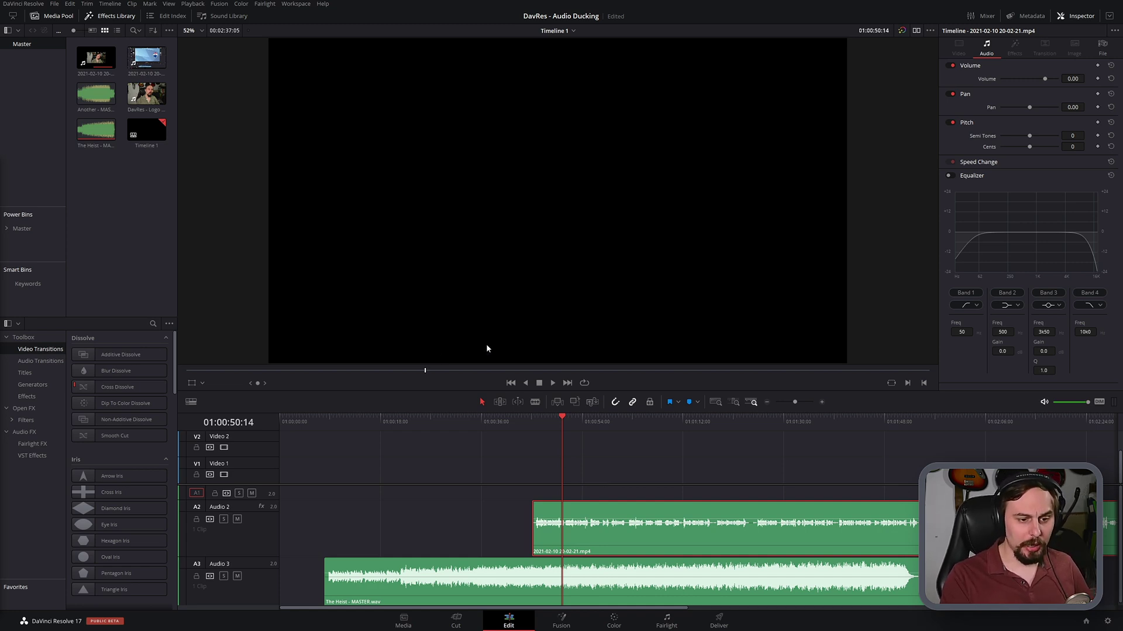
Play the timeline from about 01:00:40, where the Audio 2 vocal enters over the music.
left_click(506, 423)
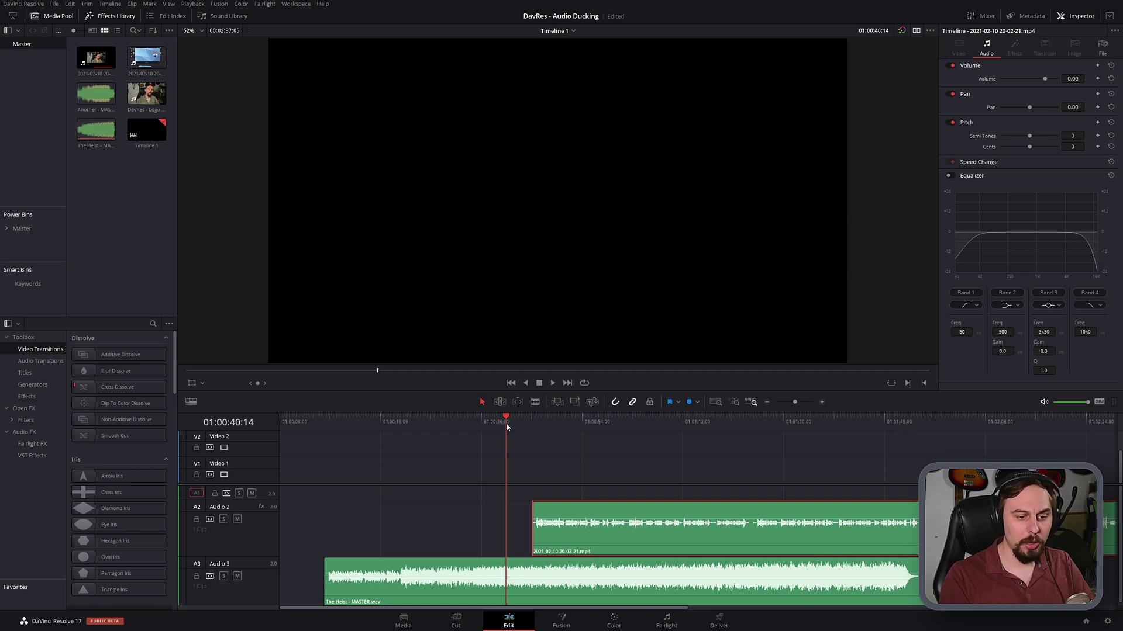
left_click(516, 427)
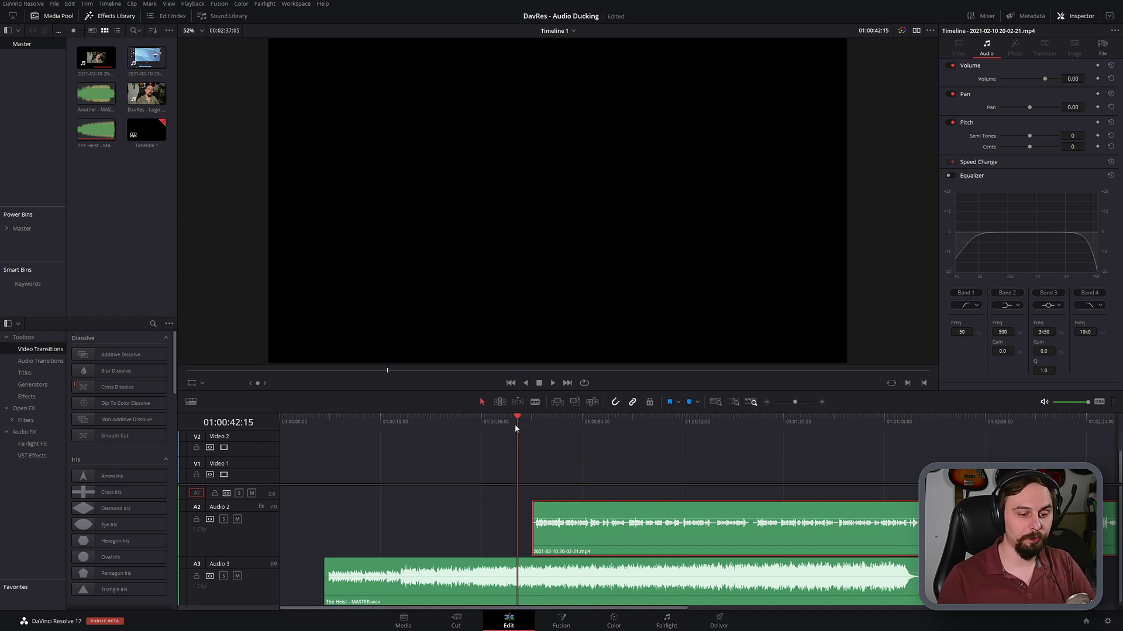
key("space")
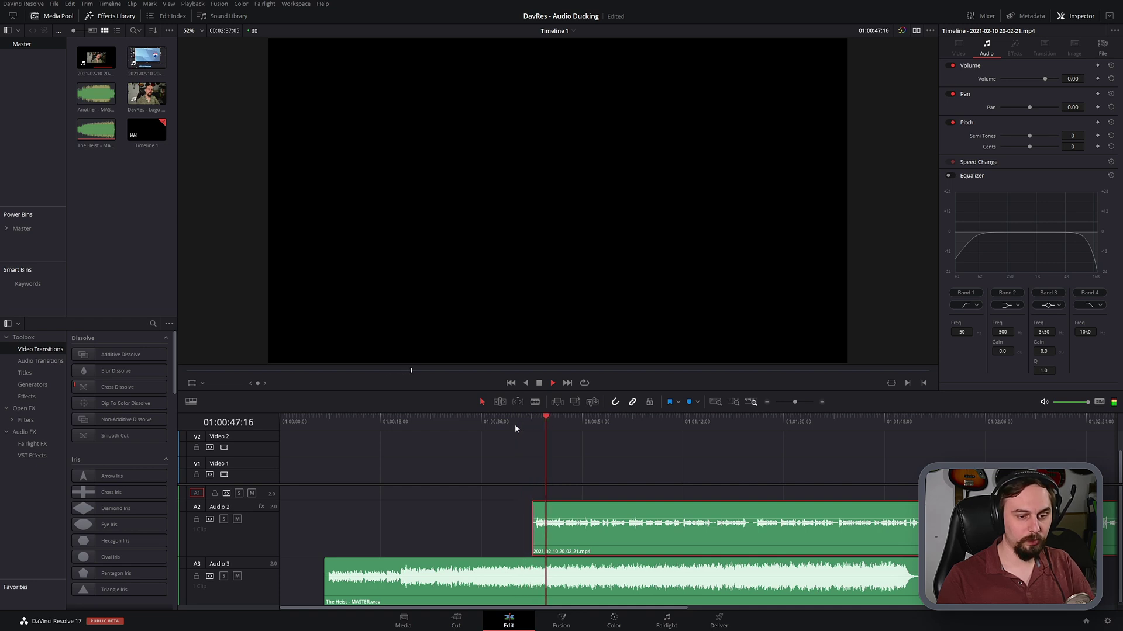
key("space")
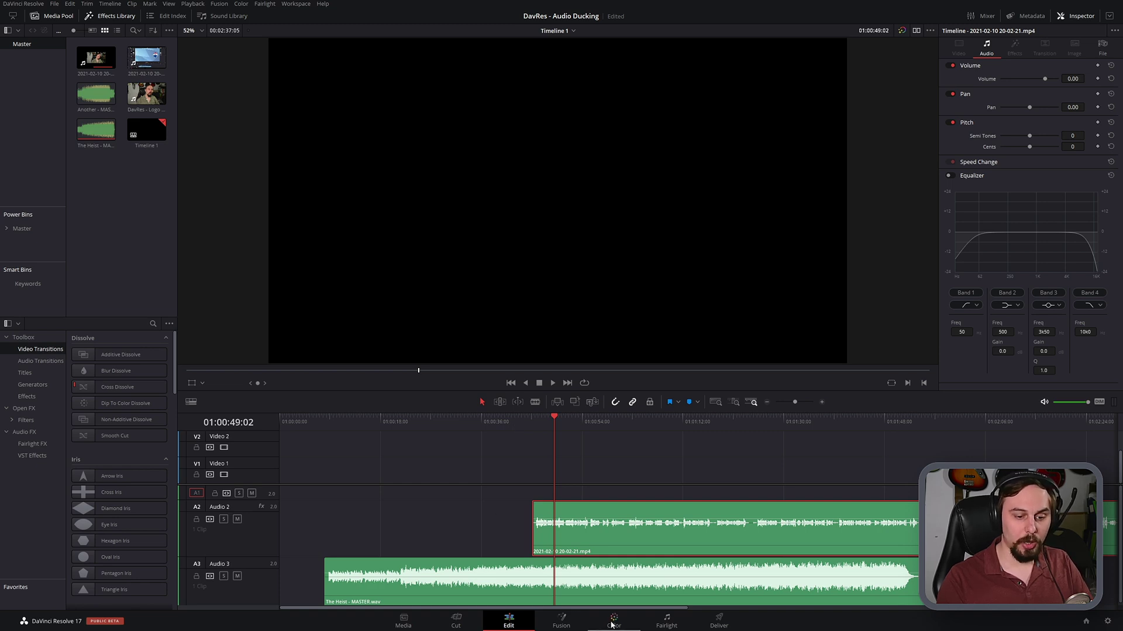
On the Fairlight page, open Audio 2's Dynamics and set its compressor sidechain to Send.
left_click(565, 623)
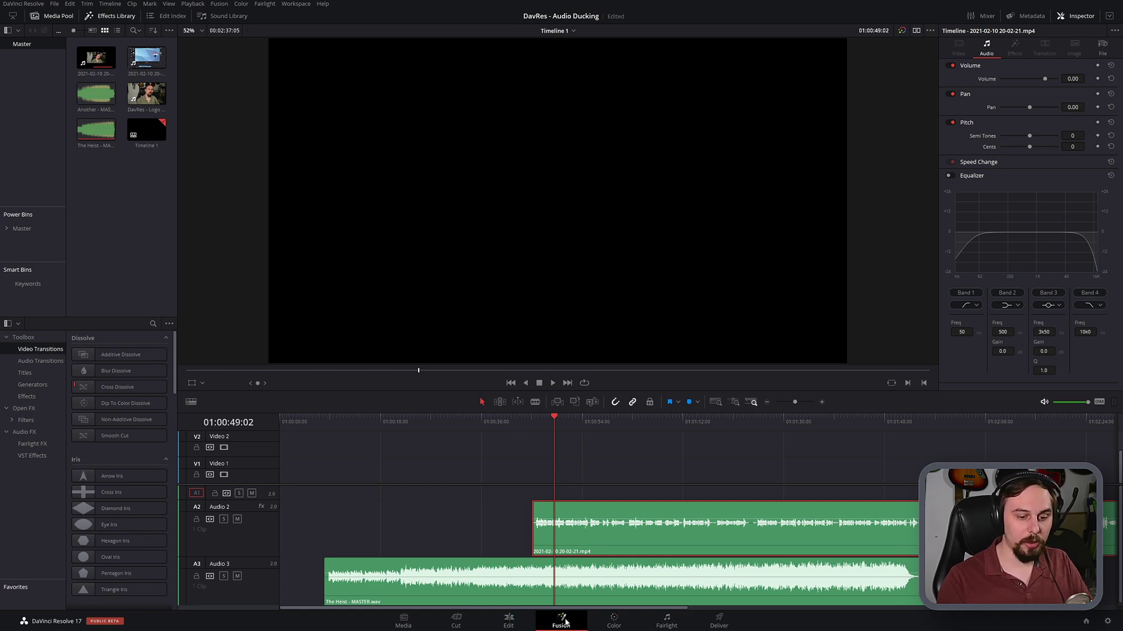
left_click(658, 622)
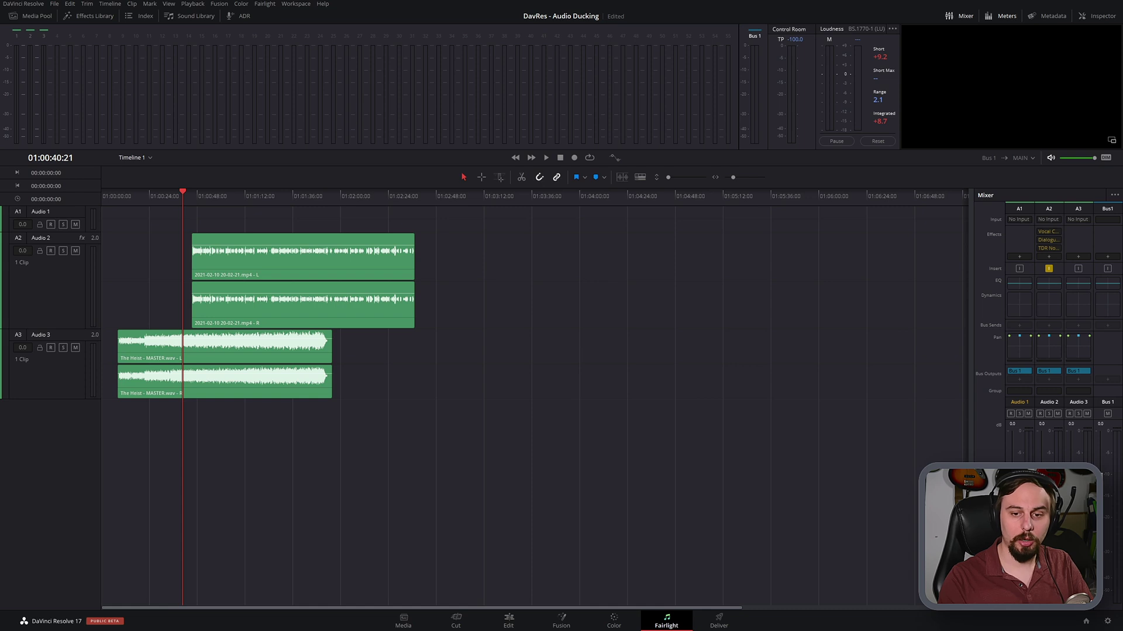
double_click(1049, 307)
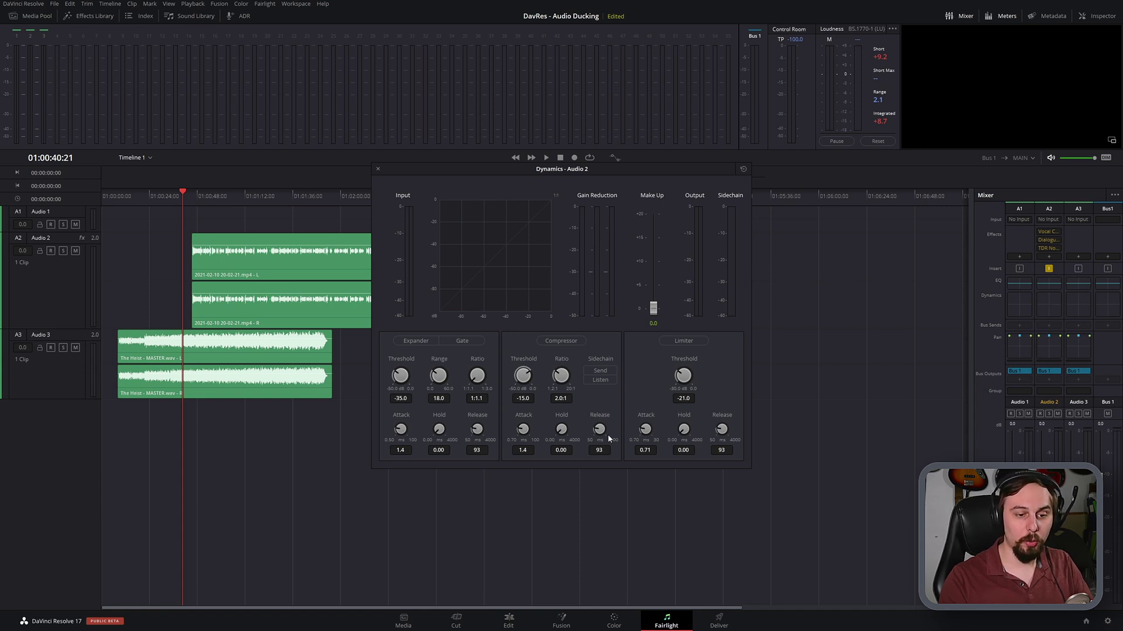
left_click(610, 371)
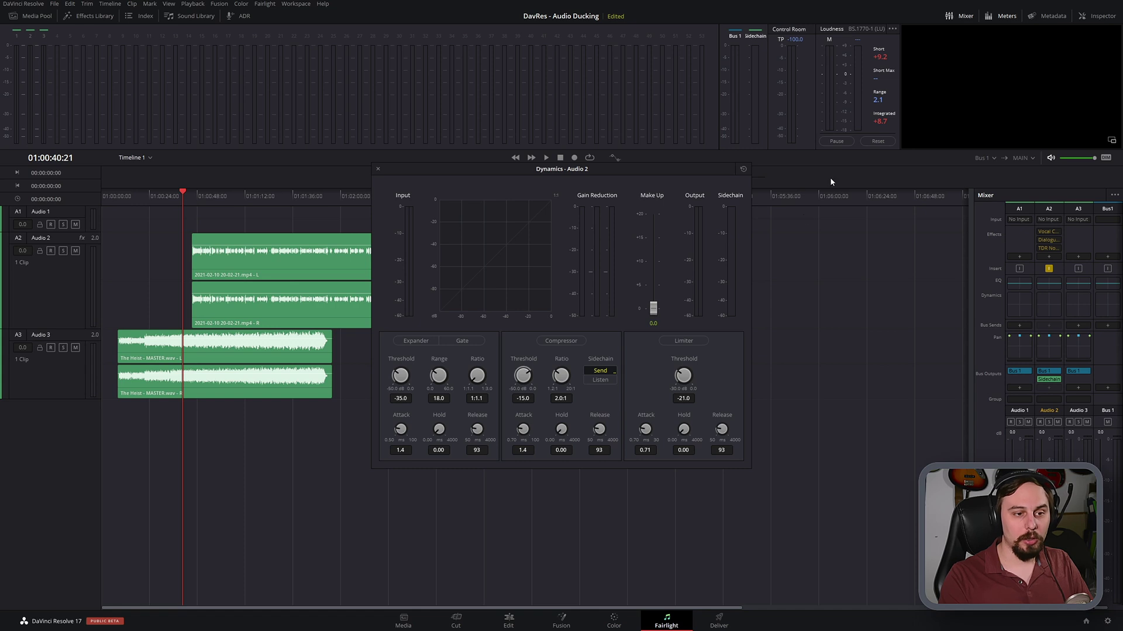
Open Audio 3's Dynamics, set its sidechain to Listen, and enable the compressor.
left_click(379, 170)
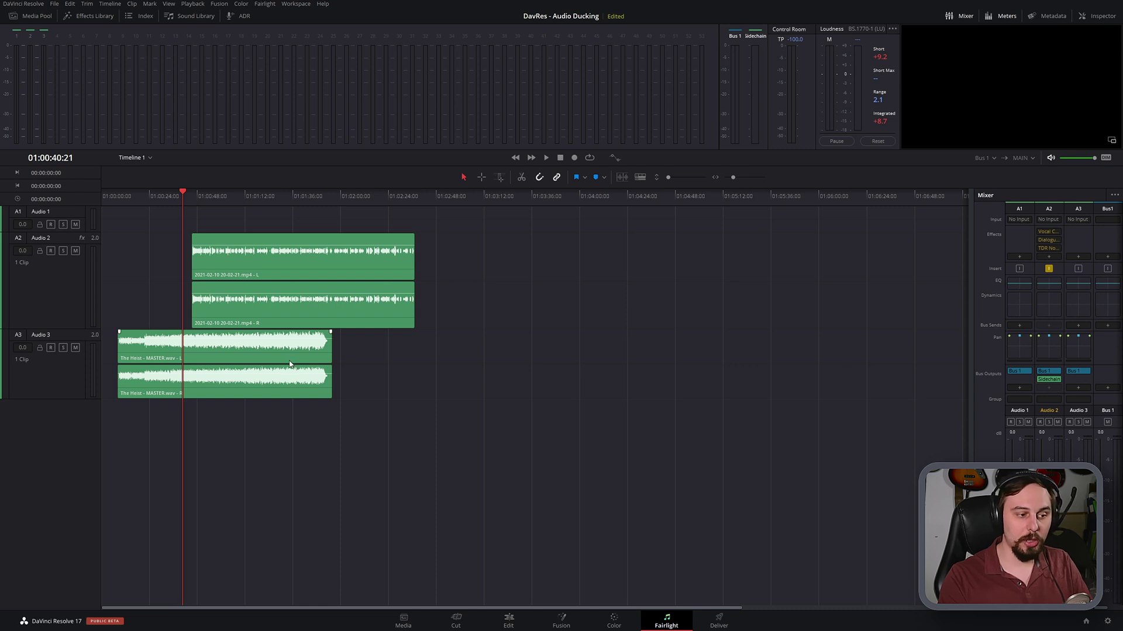
double_click(1079, 304)
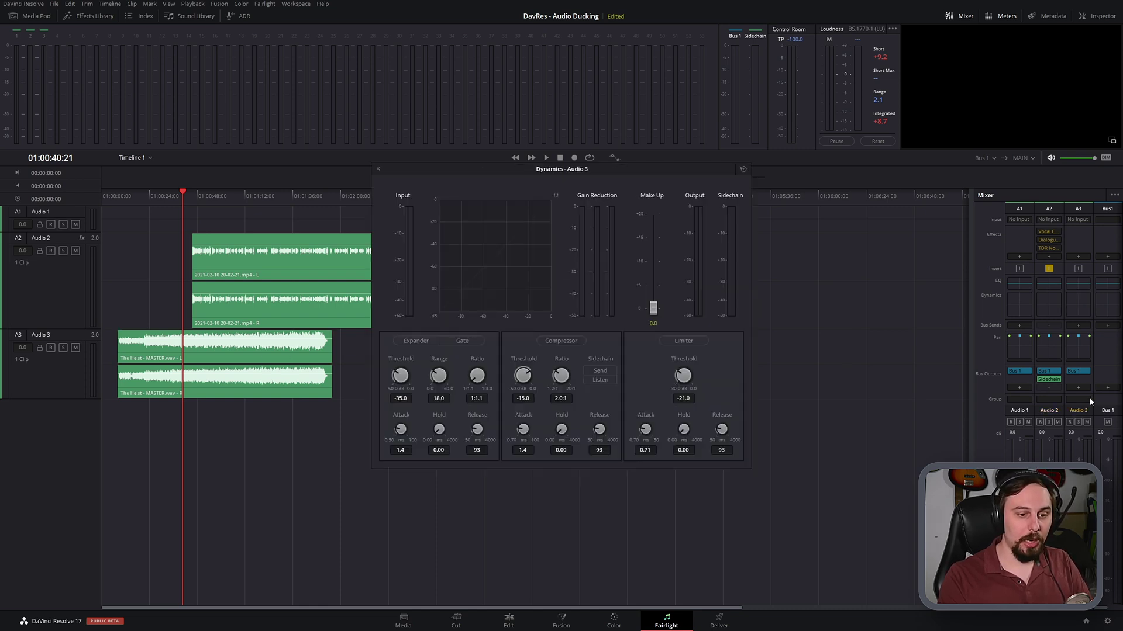
left_click(608, 381)
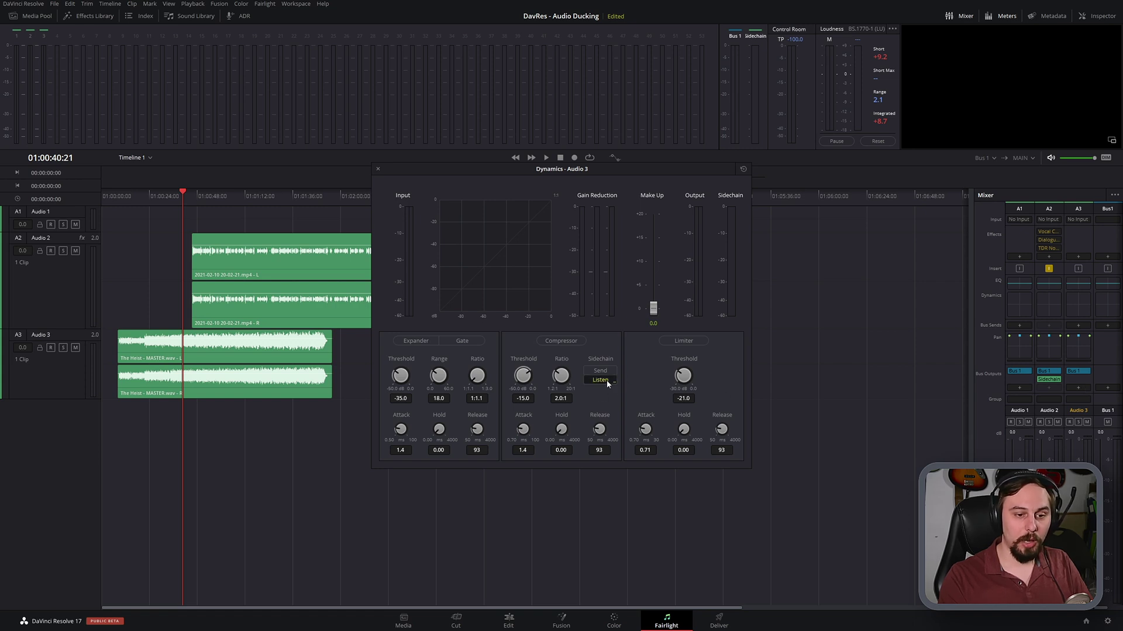
left_click(570, 342)
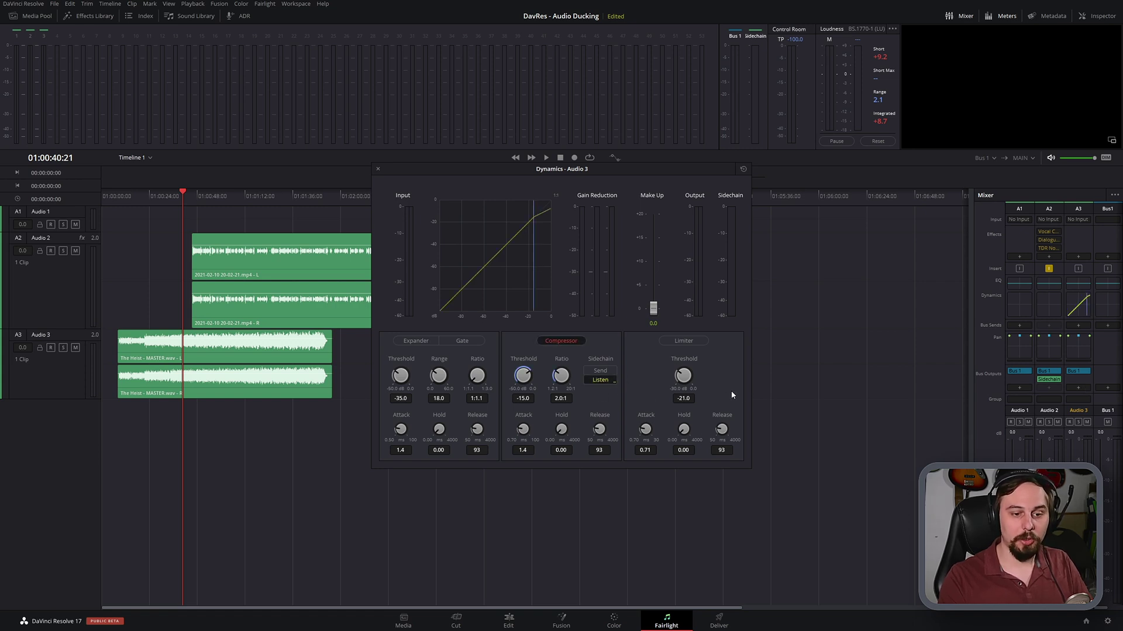
left_click(557, 342)
left_click(570, 341)
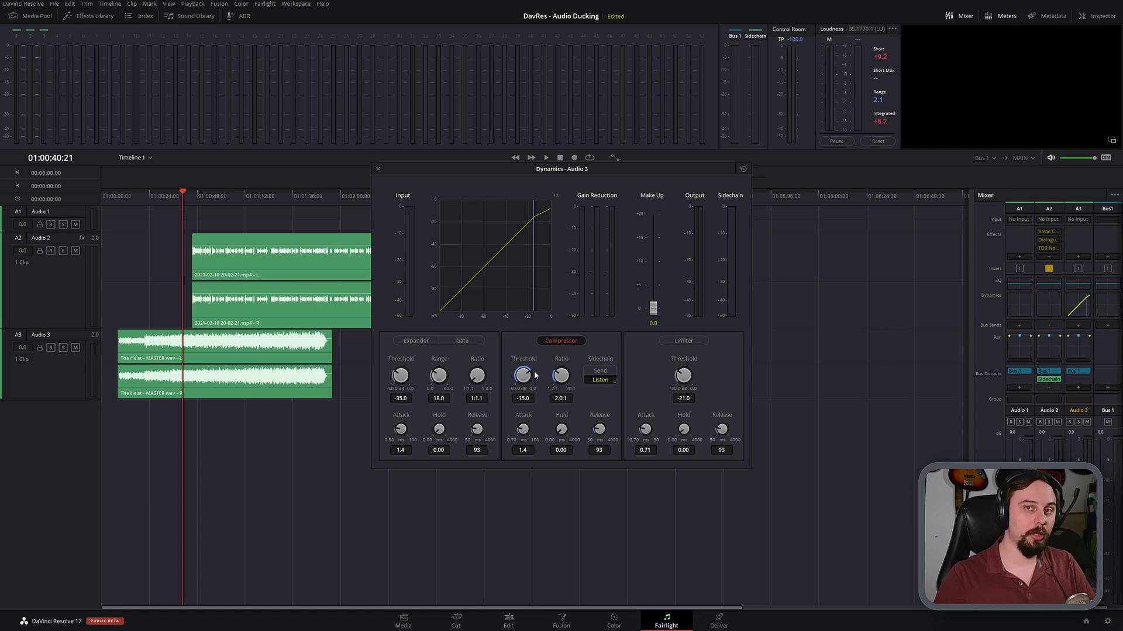
Experiment with the Audio 3 compressor threshold and ratios from 1.2:1 up to 20:1.
left_click_drag(535, 375, 532, 379)
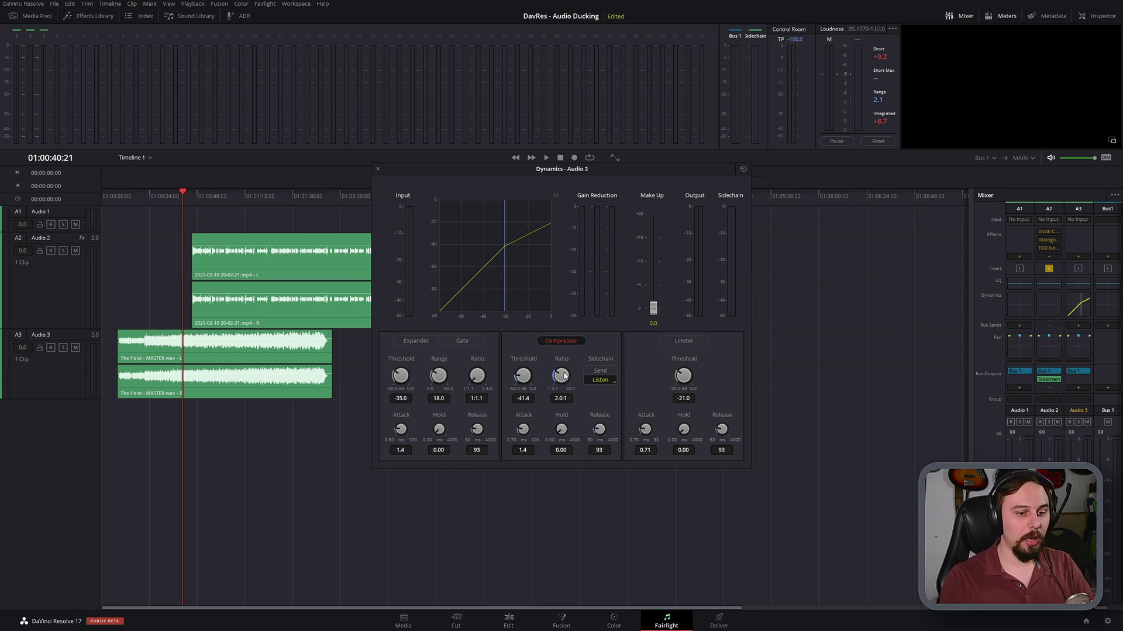
left_click_drag(564, 375, 539, 279)
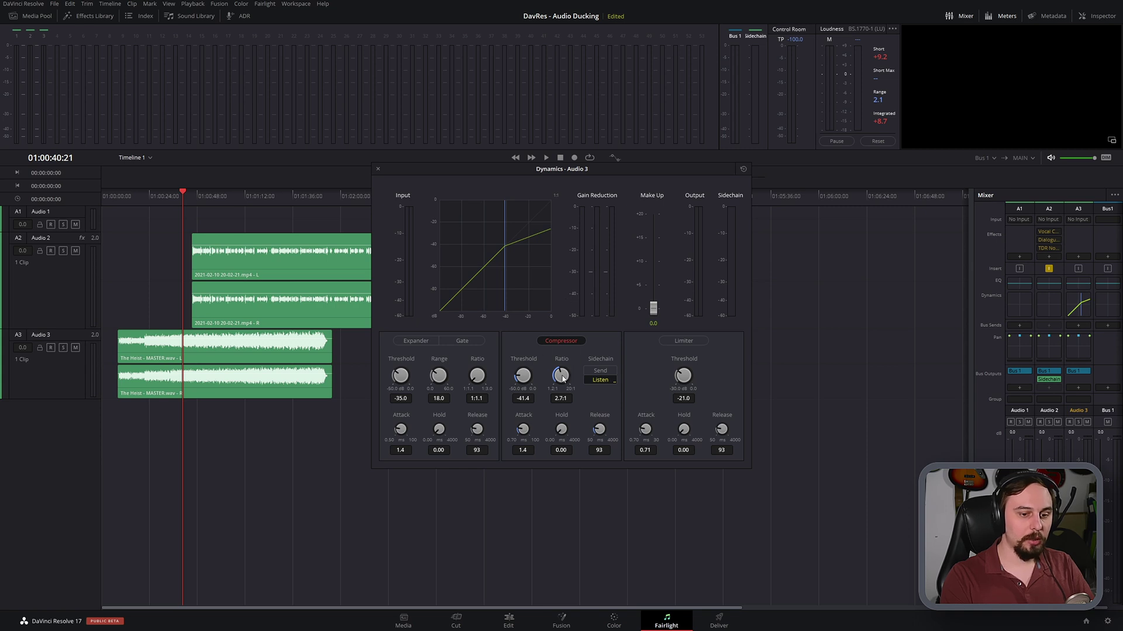
left_click_drag(562, 377, 510, 375)
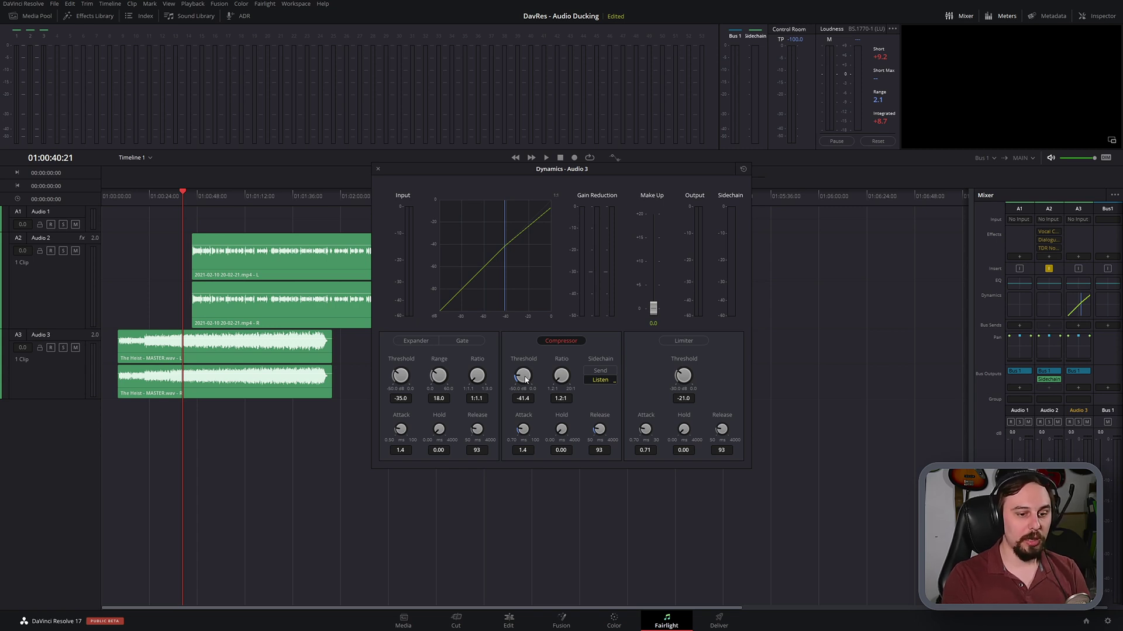
left_click_drag(561, 376, 639, 127)
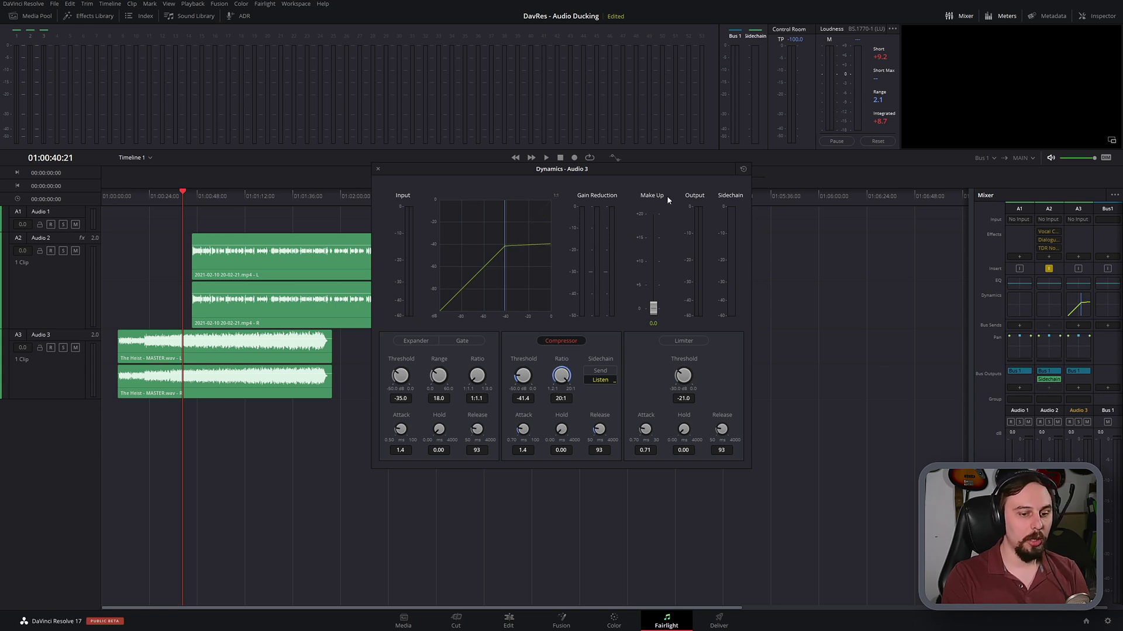
left_click_drag(561, 376, 523, 380)
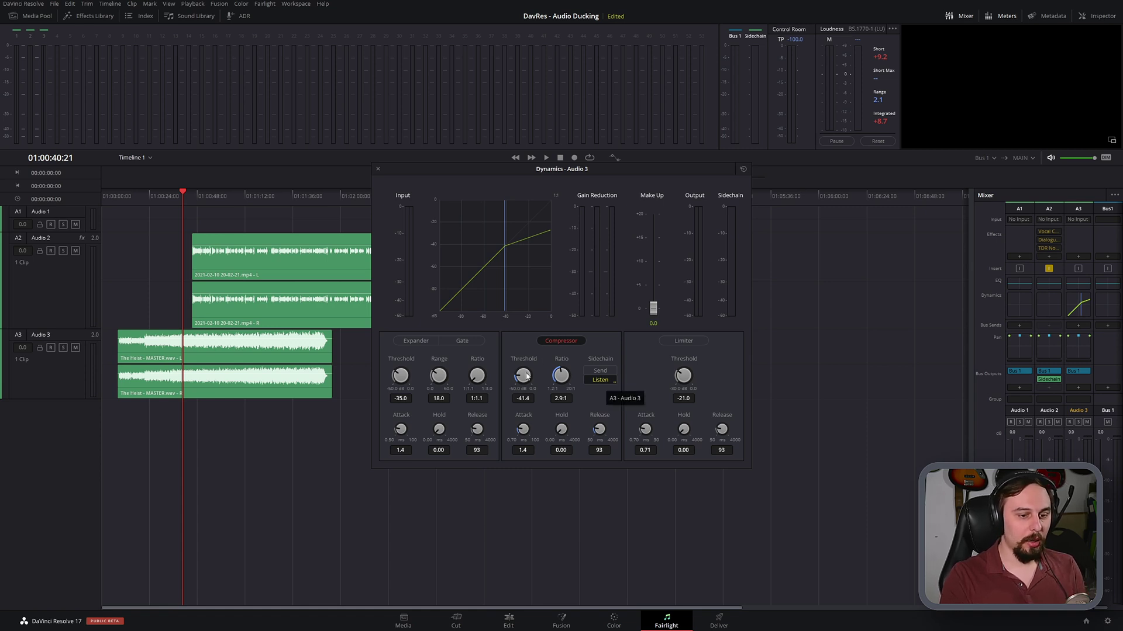
Raise the compressor threshold to -34.3 dB and play the mix to hear the ducking.
left_click_drag(523, 377, 547, 267)
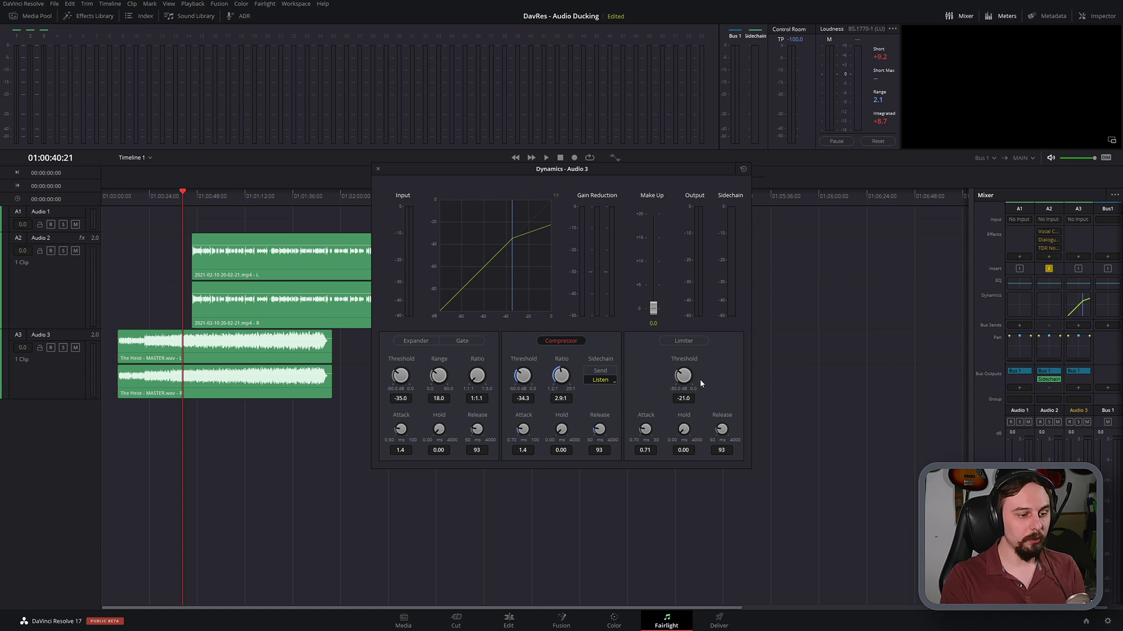
key("space")
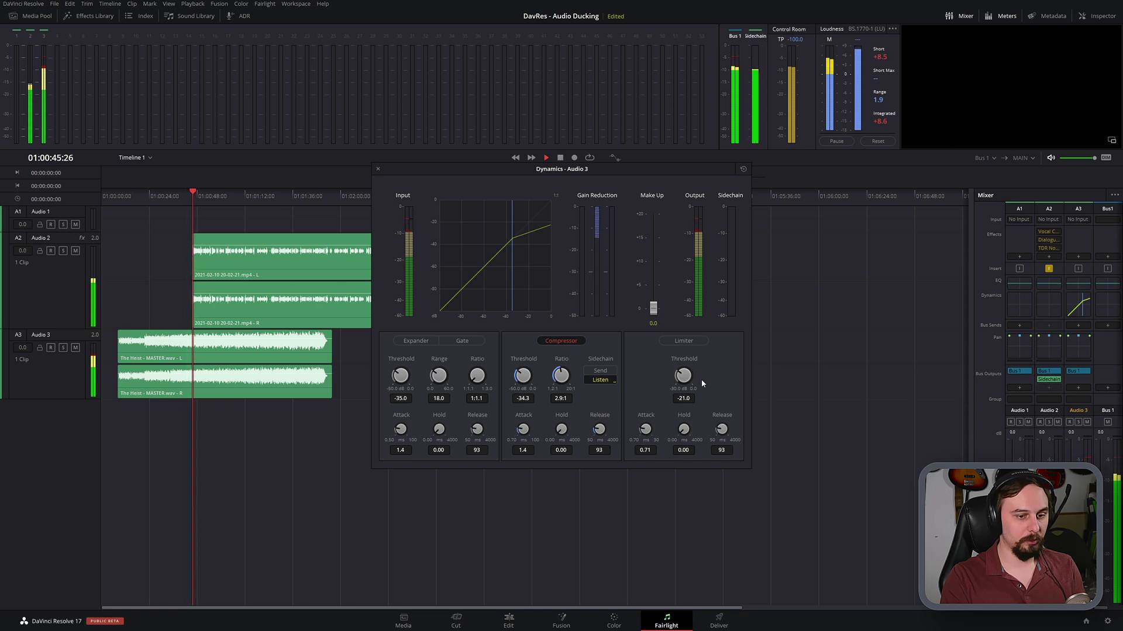
key("space")
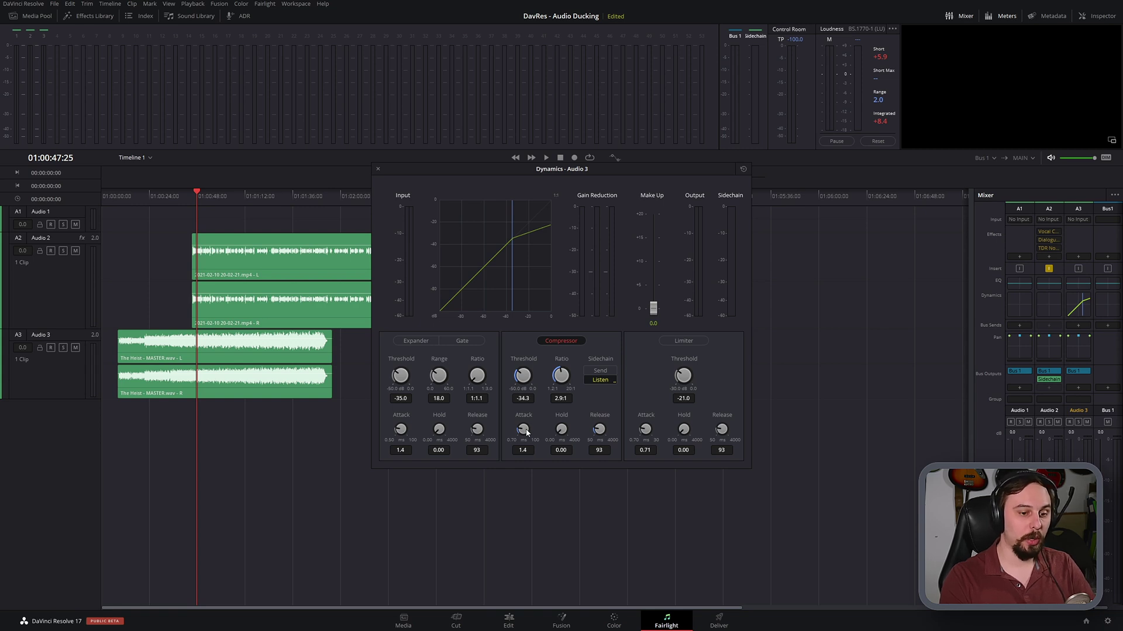
Set the Audio 3 Compressor Attack knob to 0.70 ms.
left_click_drag(526, 432, 508, 439)
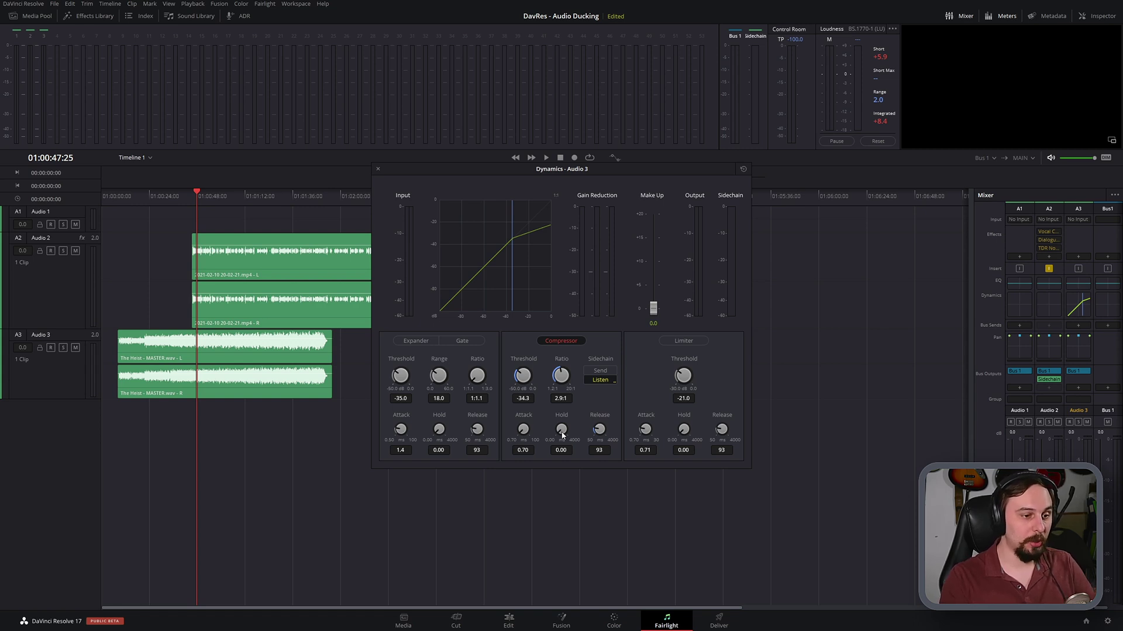
Move the playhead to 01:00:58:15 and set the Audio 3 Compressor Hold to 3225 ms.
left_click(218, 195)
scroll(217, 201, "up", 4)
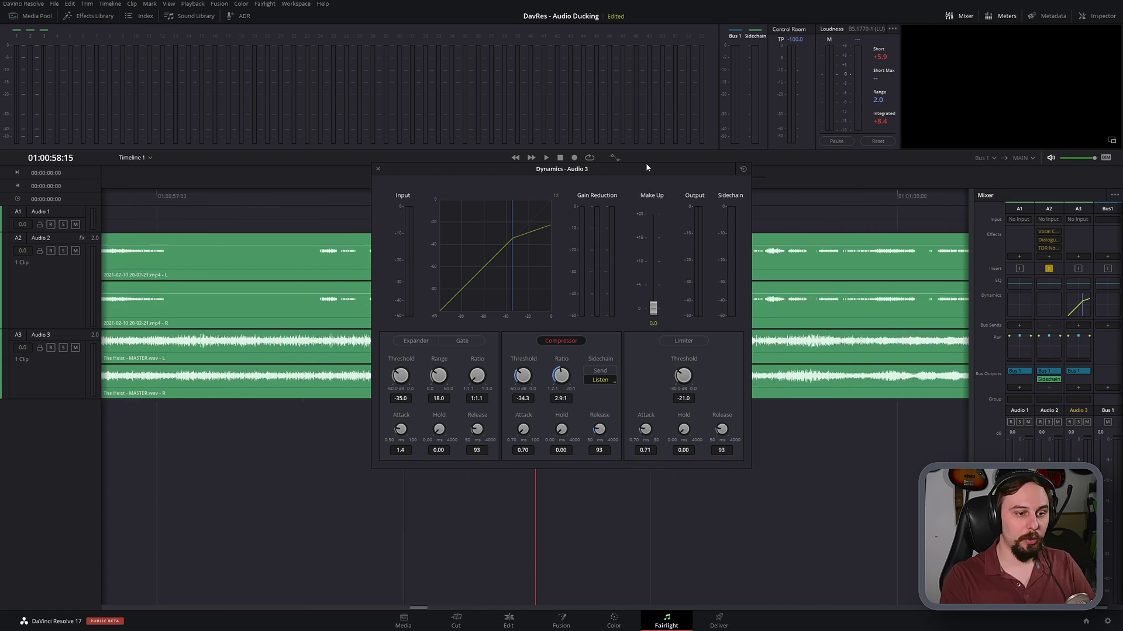
left_click_drag(652, 185, 642, 416)
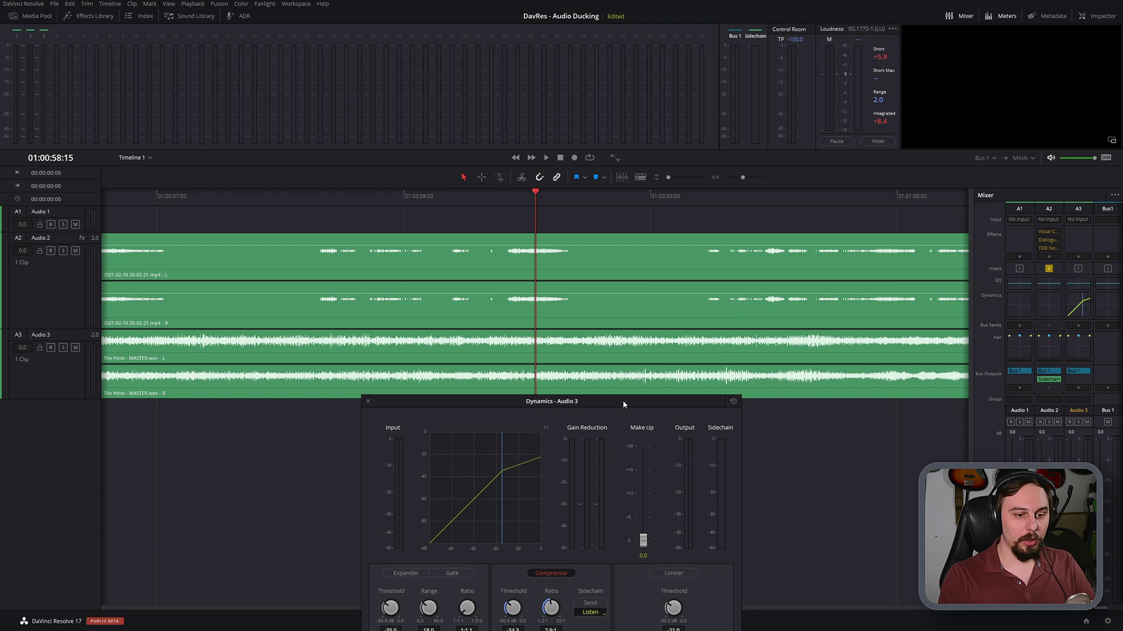
left_click_drag(624, 404, 647, 196)
left_click_drag(576, 447, 595, 299)
left_click_drag(630, 206, 627, 225)
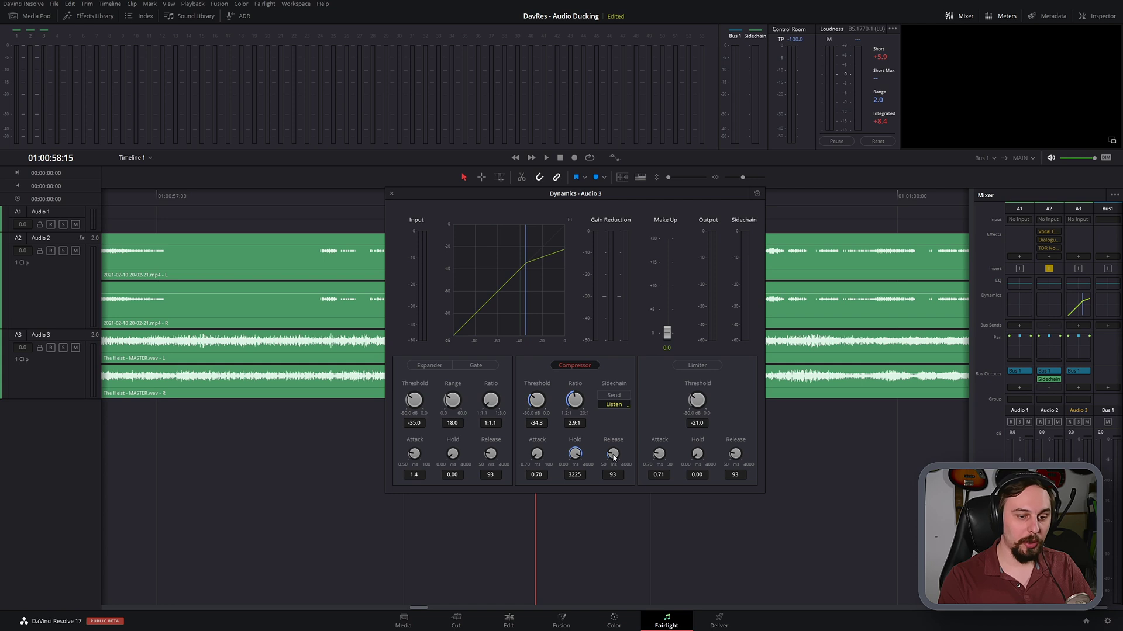
Turn the Audio 3 Compressor Release knob up to 154 ms.
left_click_drag(613, 457, 614, 454)
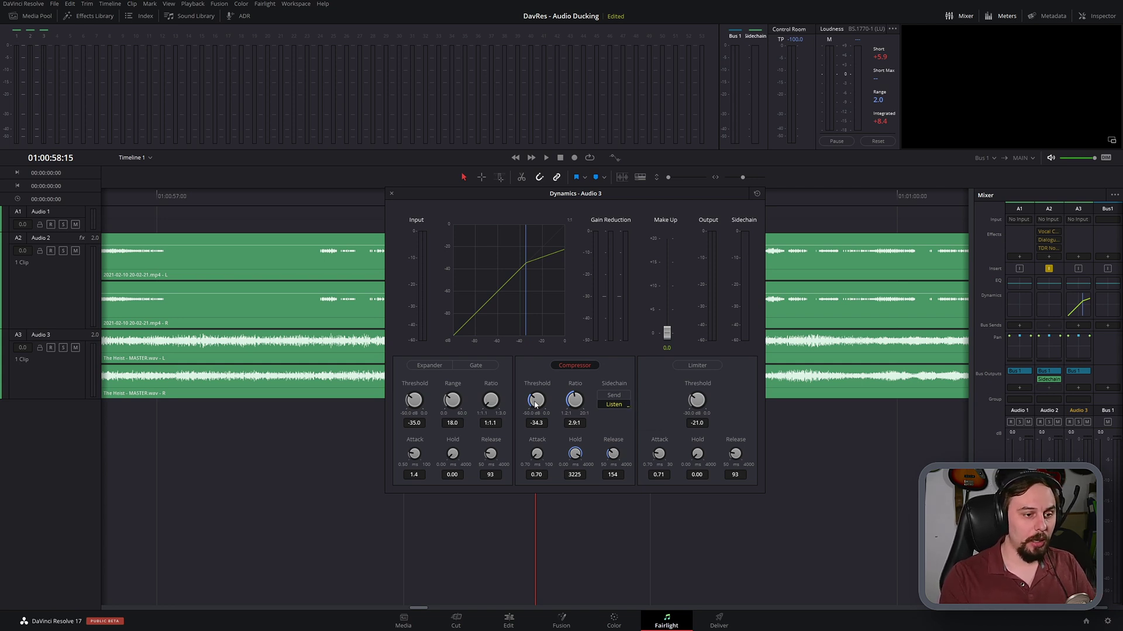
Play from the vocal start near 01:00:44 while raising the compressor threshold to -25.0 dB.
scroll(364, 315, "down", 3)
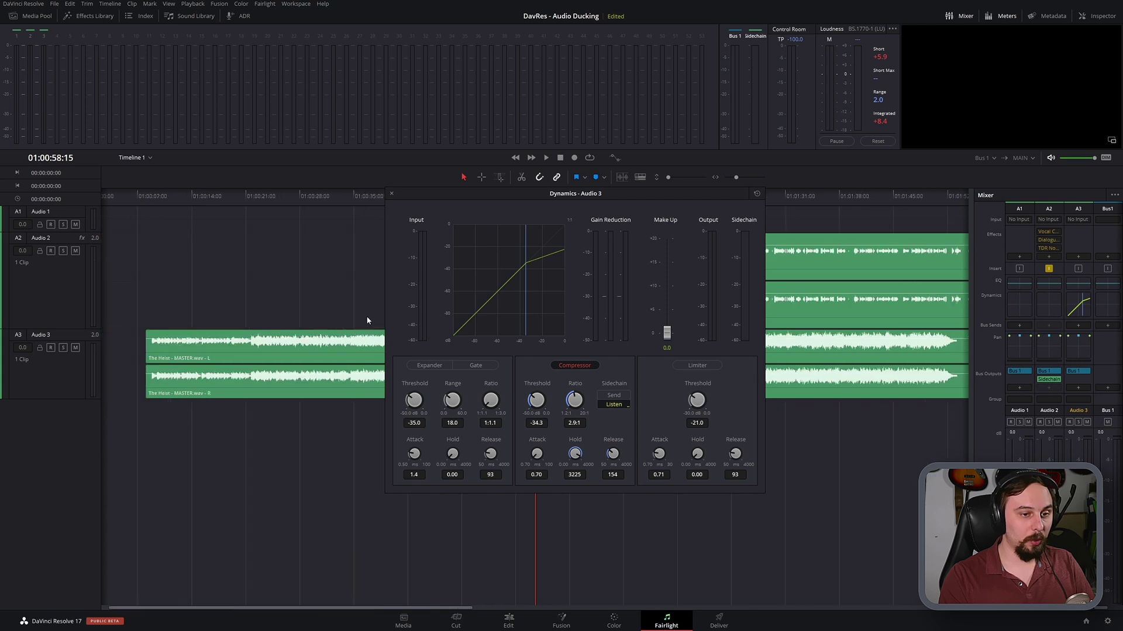
key("ctrl+equal")
left_click_drag(520, 200, 588, 247)
left_click(329, 197)
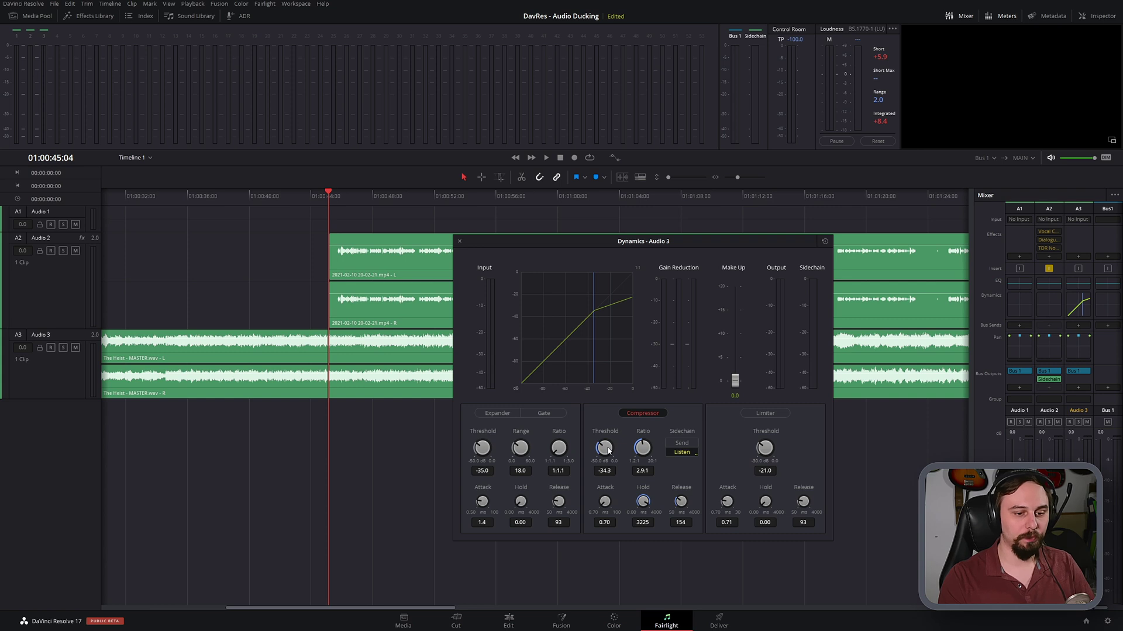
key("space")
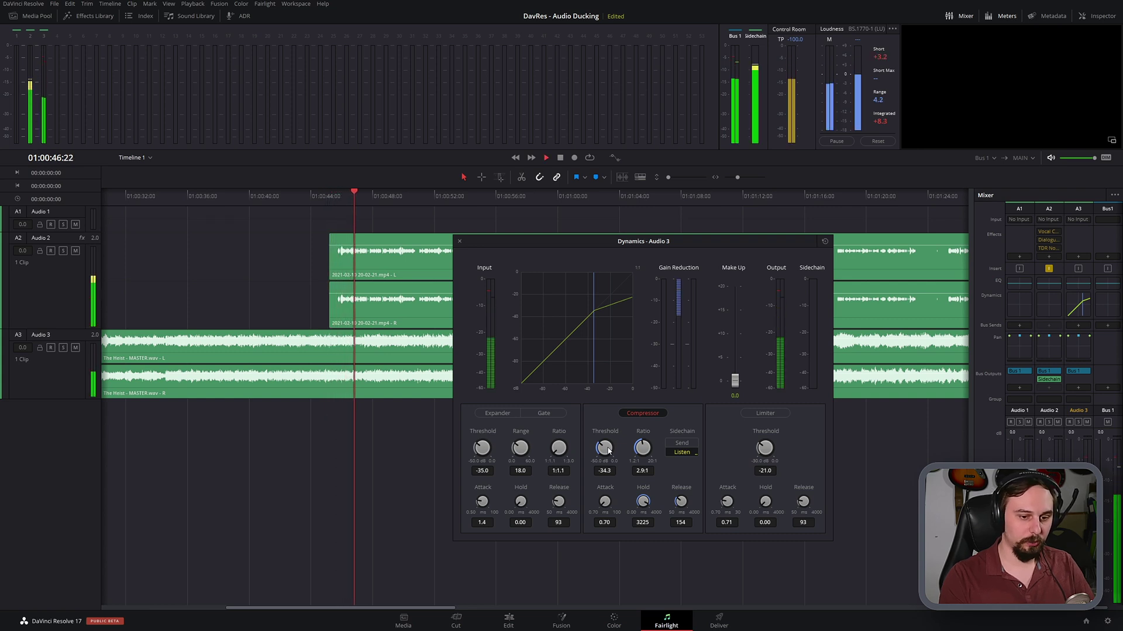
left_click_drag(608, 450, 630, 380)
key("space")
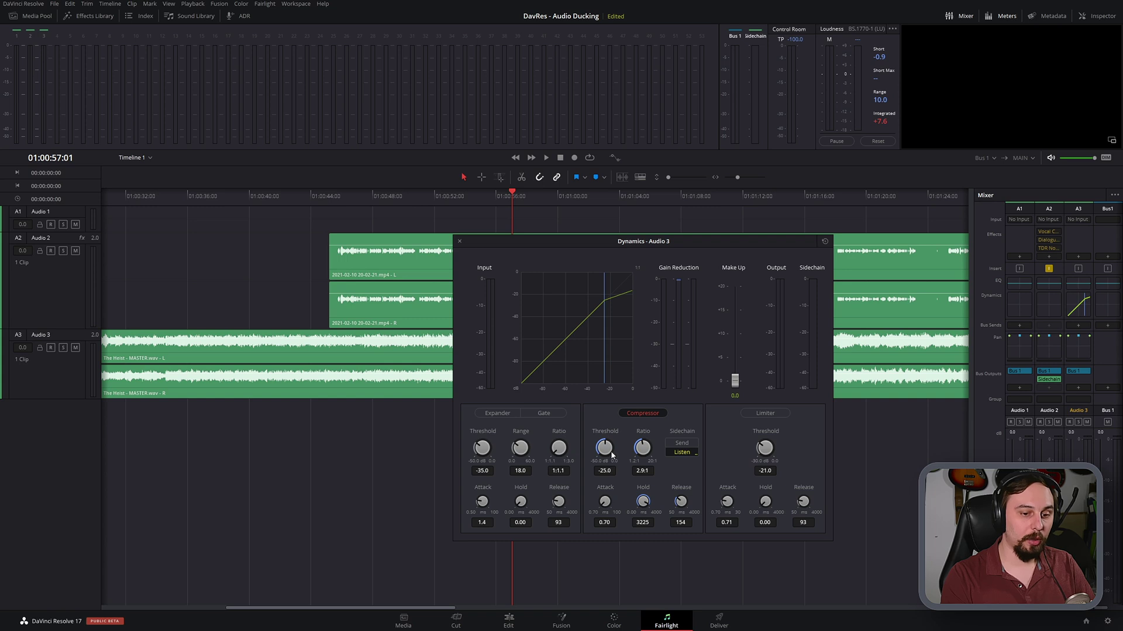
Sweep the compressor threshold to -50, then -15.5, and settle at -29.0 dB.
left_click_drag(605, 447, 496, 454)
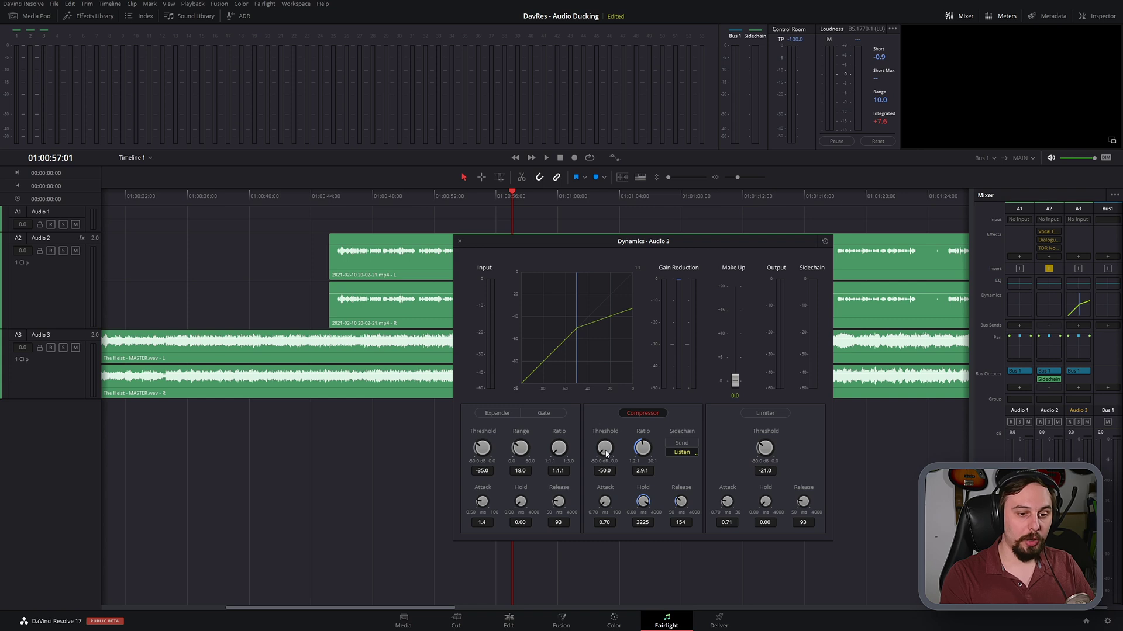
left_click_drag(605, 445, 706, 286)
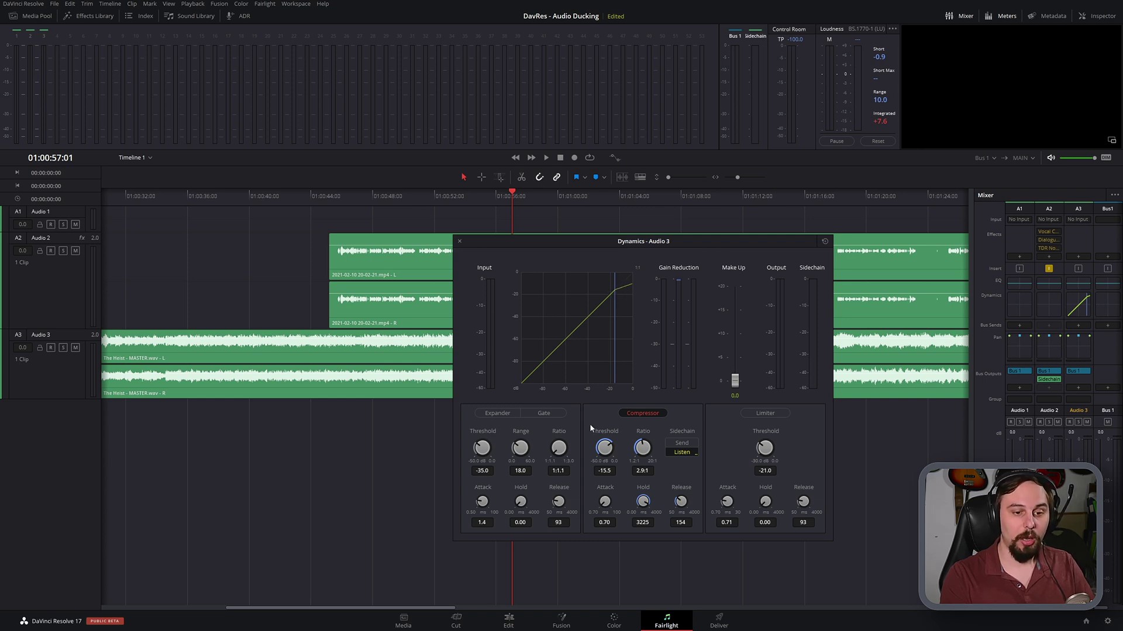
left_click_drag(604, 448, 563, 429)
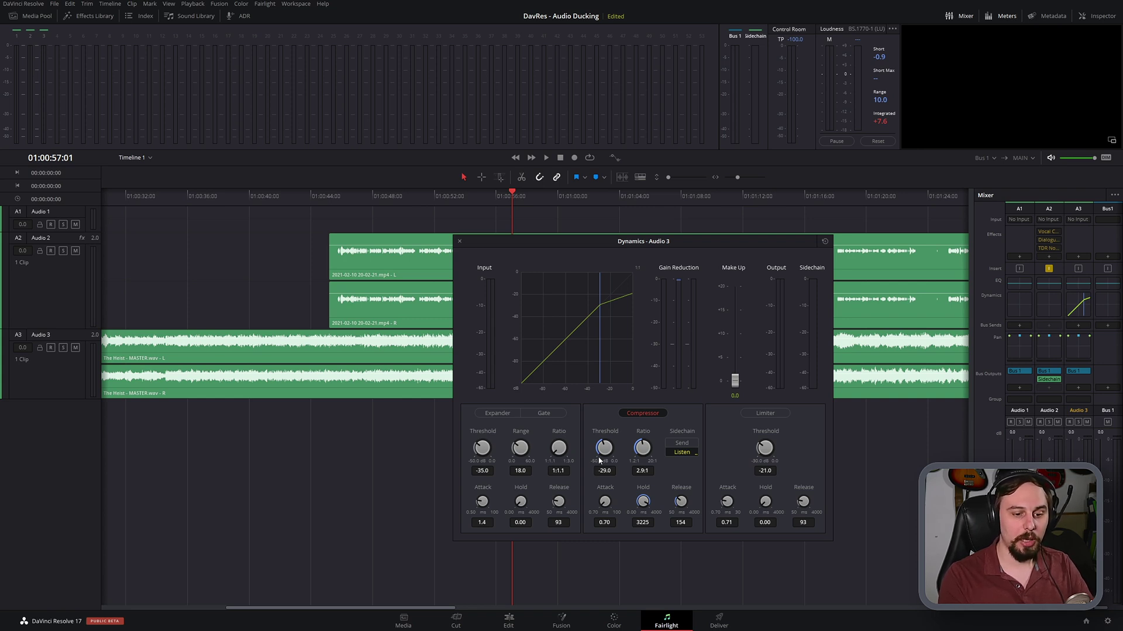
Drag the Audio 3 Compressor Threshold knob down to -36.7 dB.
left_click_drag(605, 454, 576, 463)
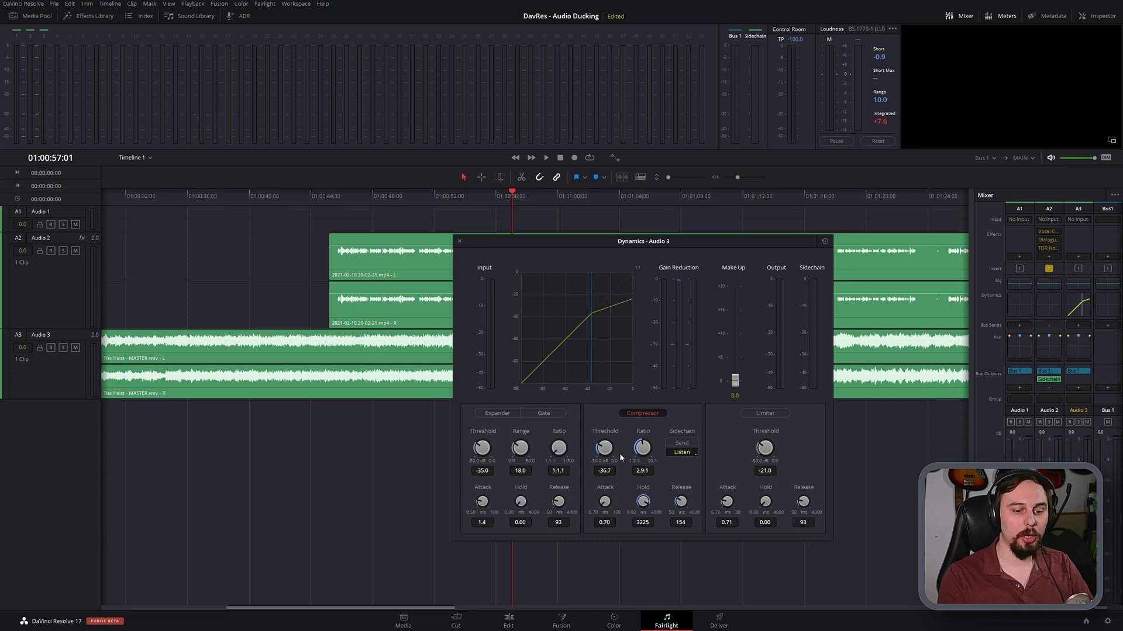